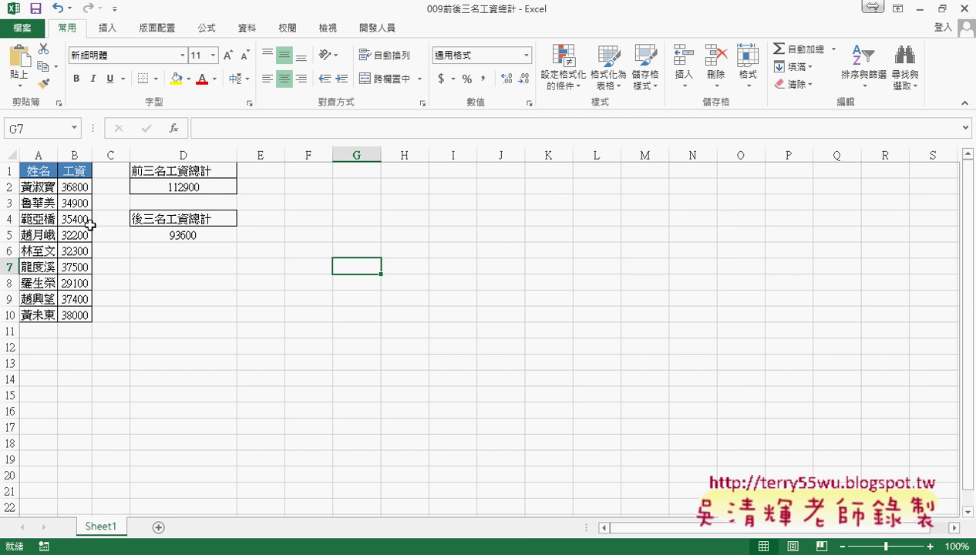
Step: Select the salaries in B2:B10 to read their 313600 total in the status bar
drag(79, 187, 85, 315)
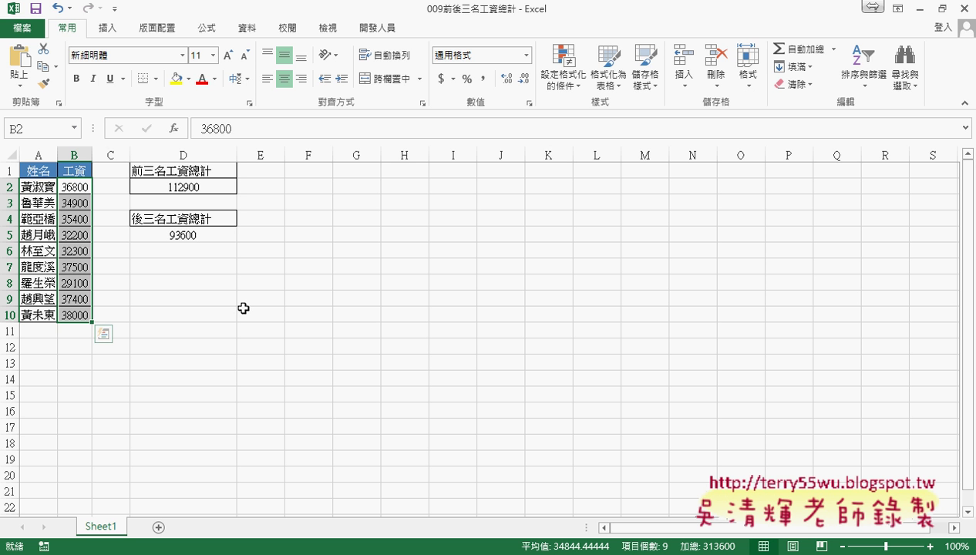
Step: Select D2 and delete its top-three SUMIF formula
click(216, 186)
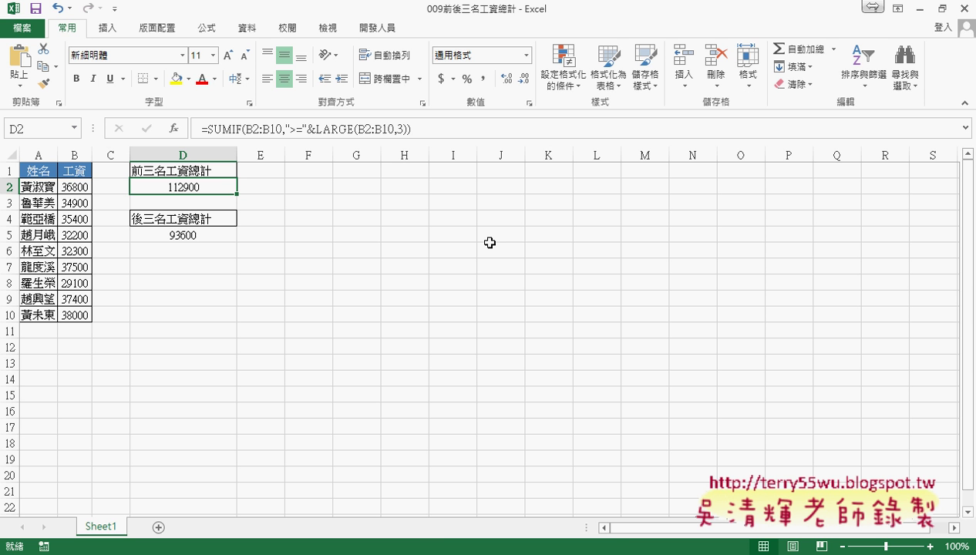
key(Delete)
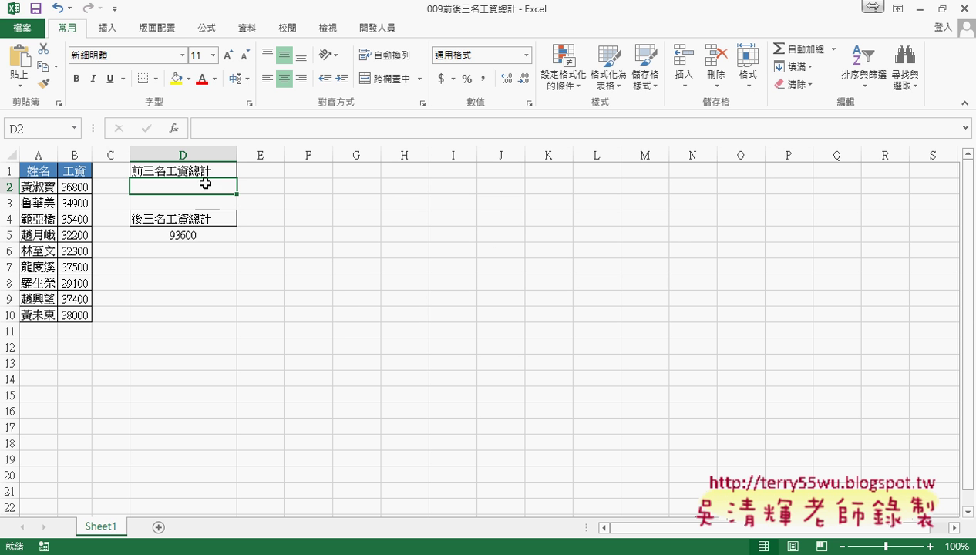
click(174, 128)
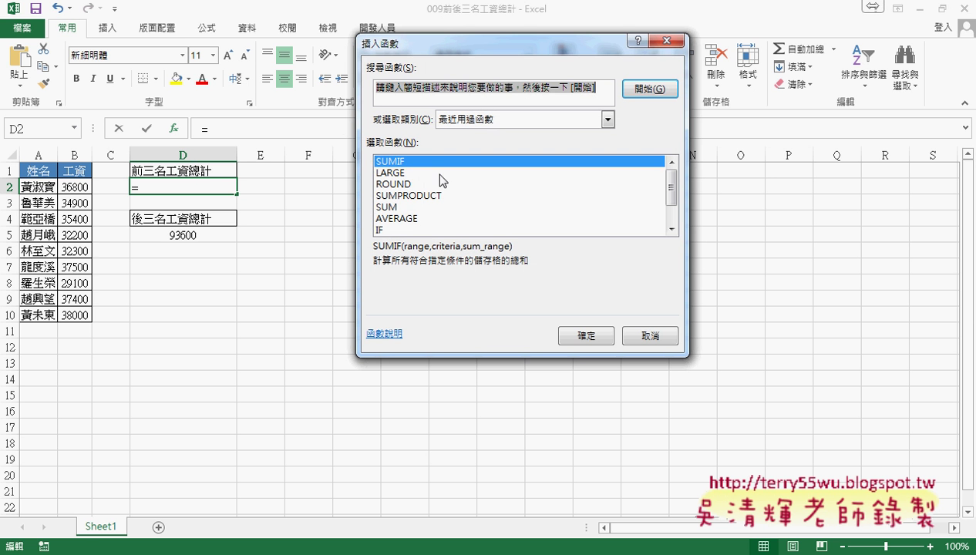
click(420, 176)
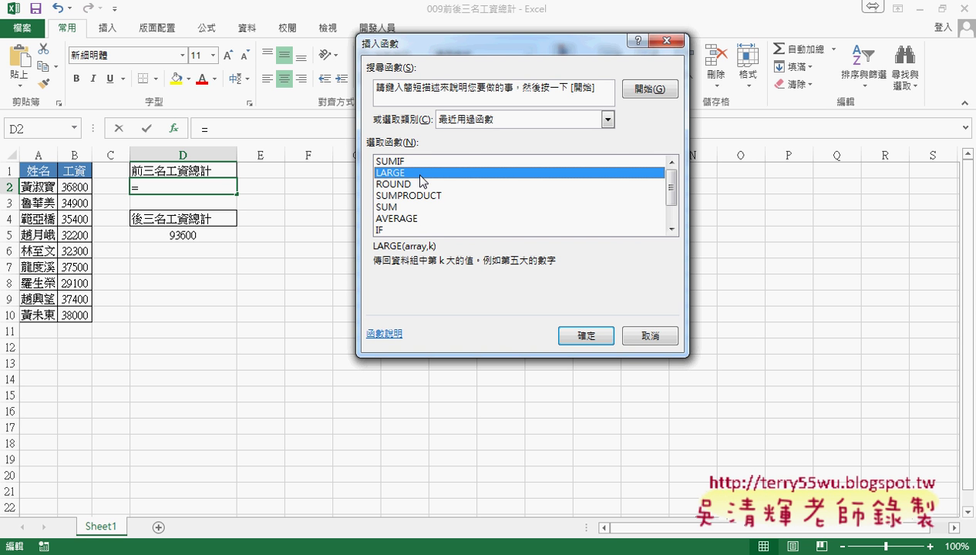
click(488, 123)
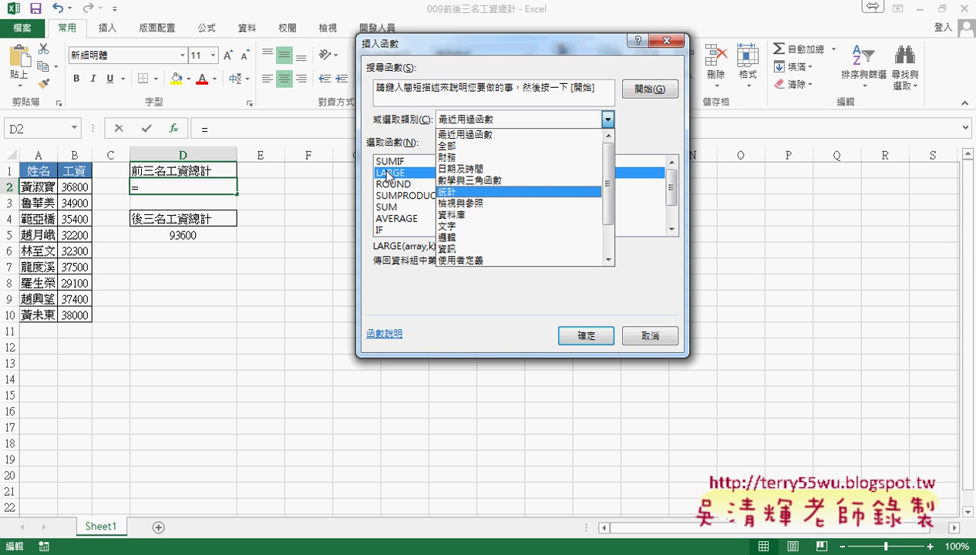
click(583, 333)
click(583, 335)
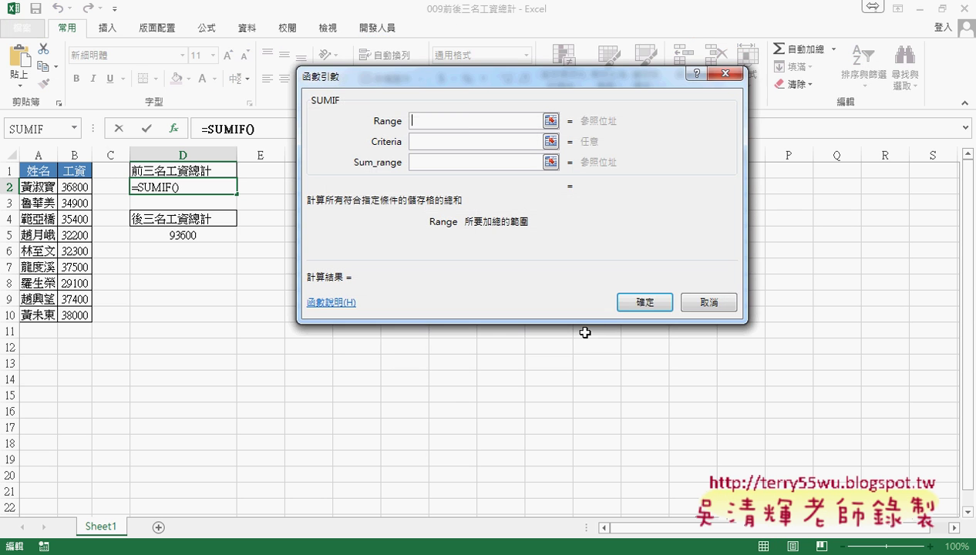
drag(469, 76, 475, 104)
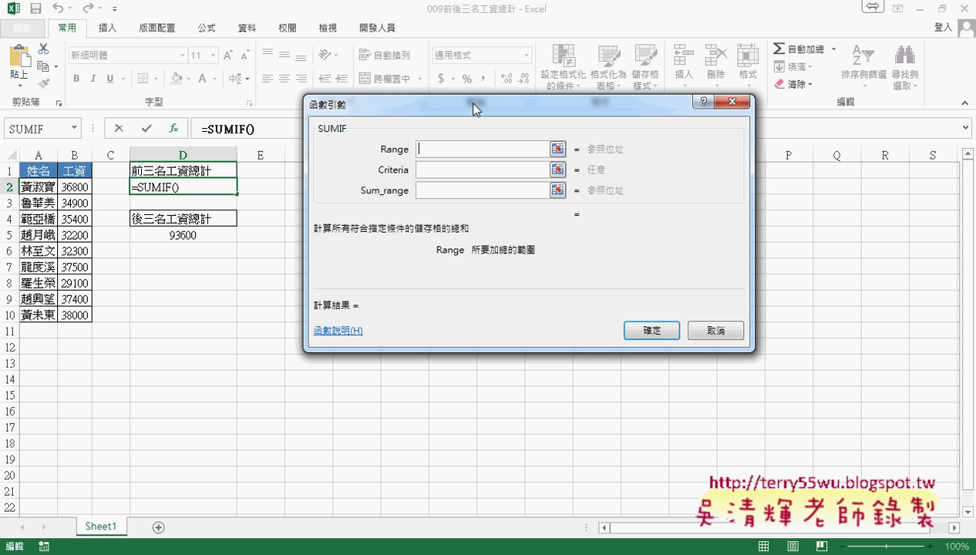
click(717, 332)
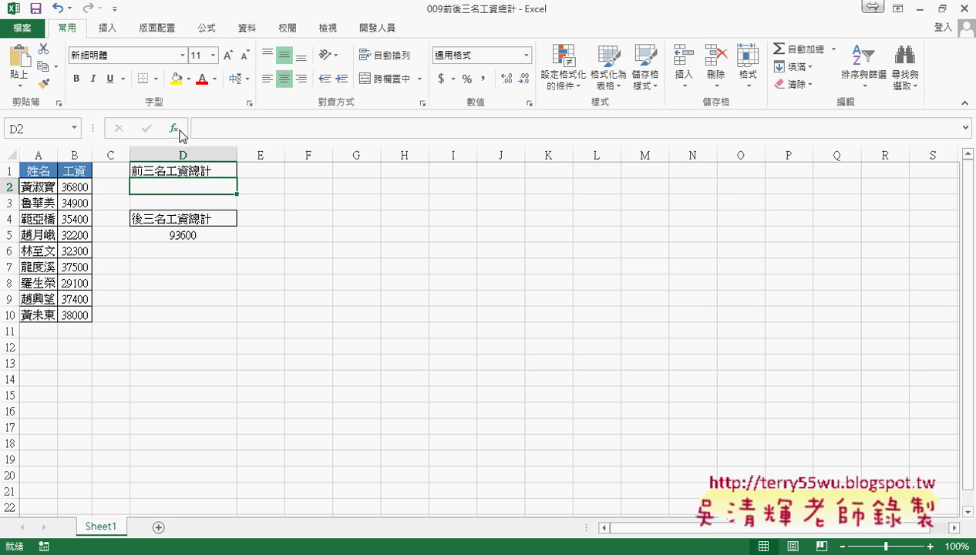
Step: Insert =LARGE(B2:B10,3) into D2 with the function wizard, returning 37400
click(174, 129)
click(418, 201)
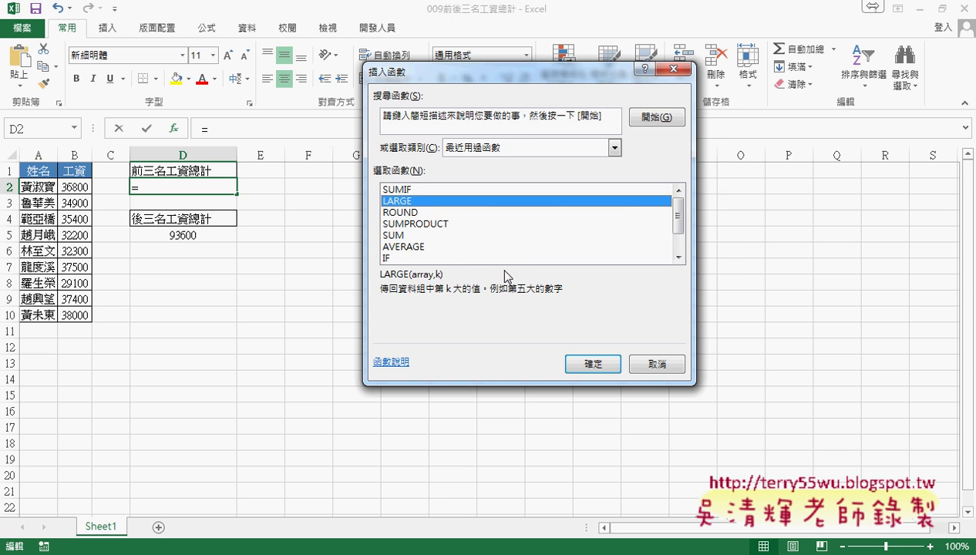
click(591, 359)
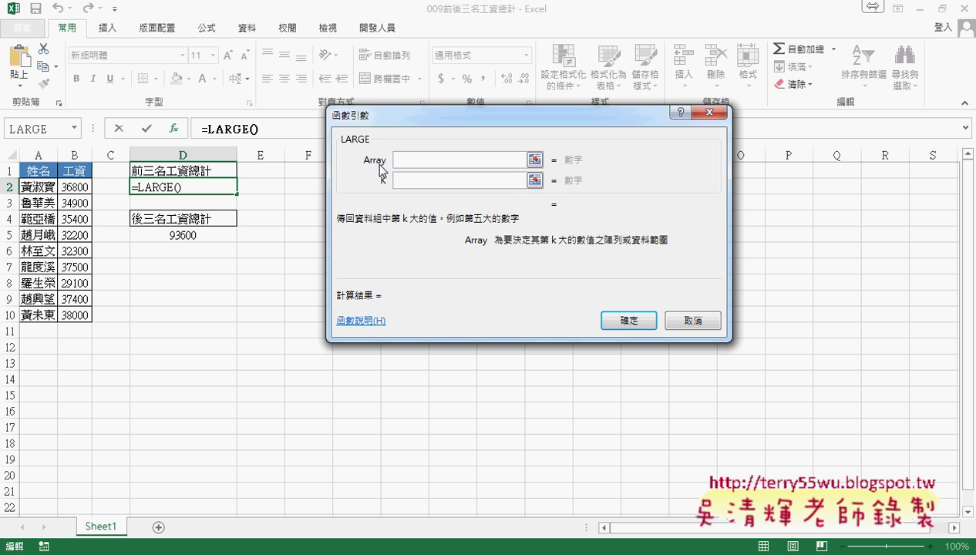
drag(74, 186, 77, 314)
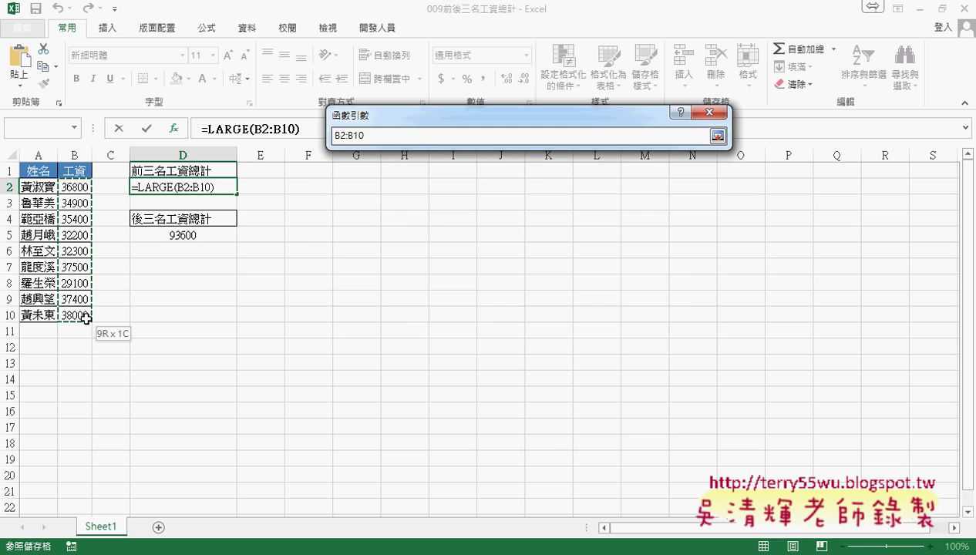
click(405, 182)
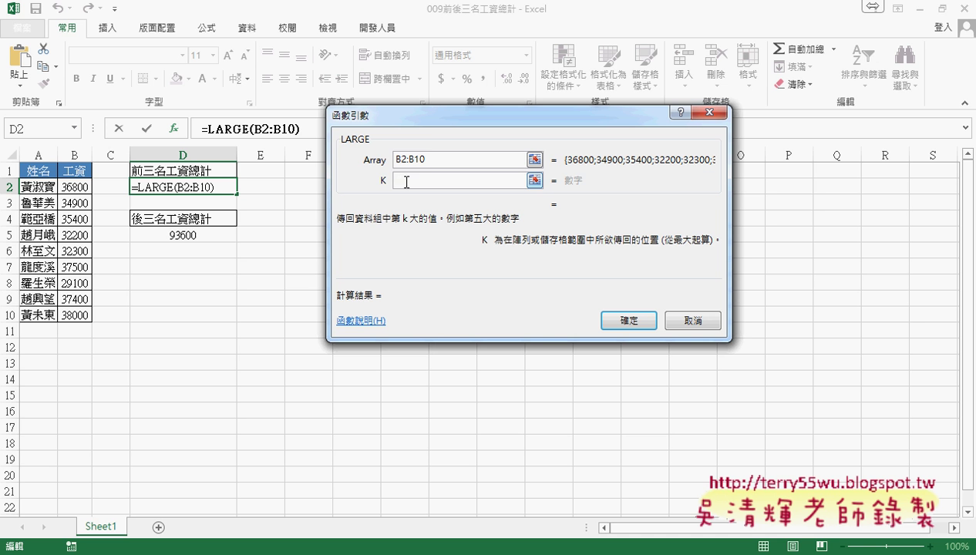
text(3)
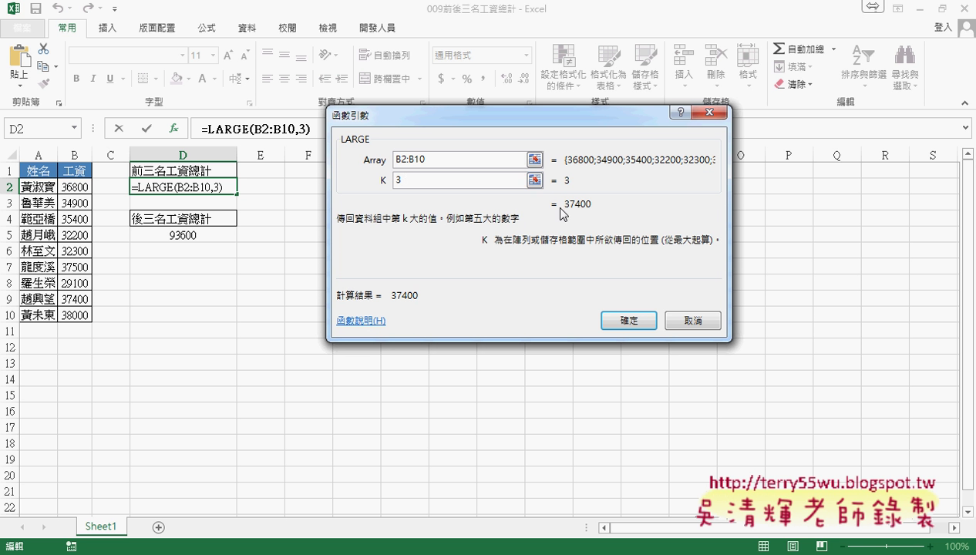
click(622, 320)
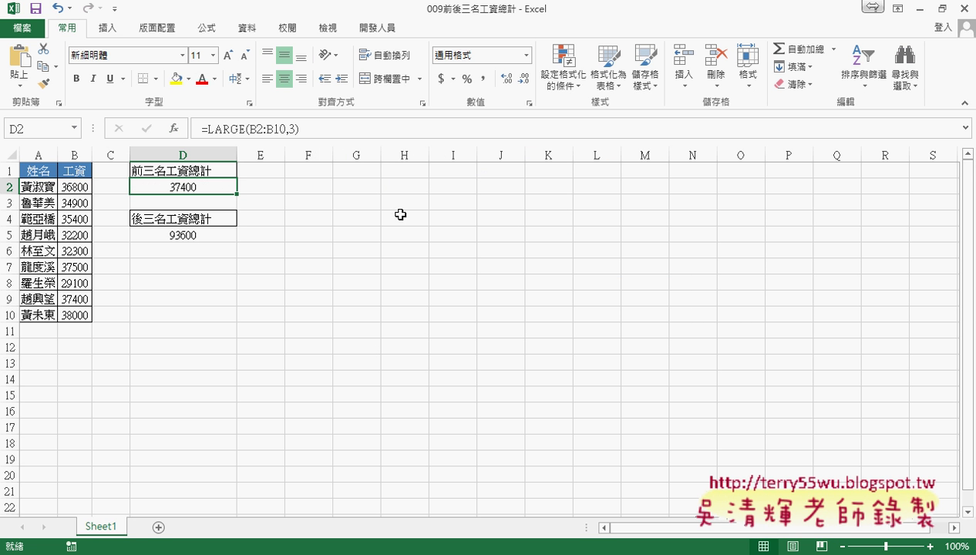
Step: Cut LARGE(B2:B10,3) from D2's formula and start a SUMIF with range B2:B10
drag(208, 130, 305, 131)
right_click(305, 131)
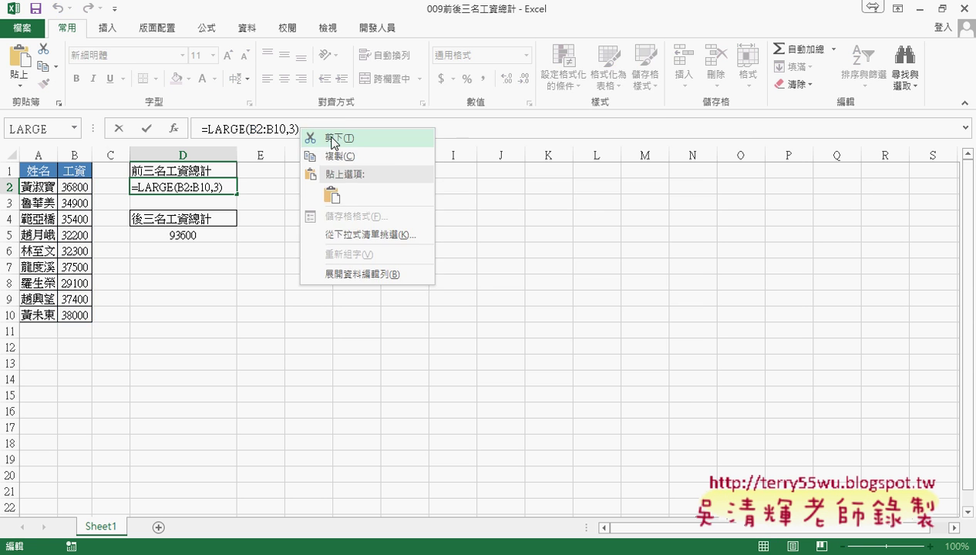
click(331, 140)
click(175, 128)
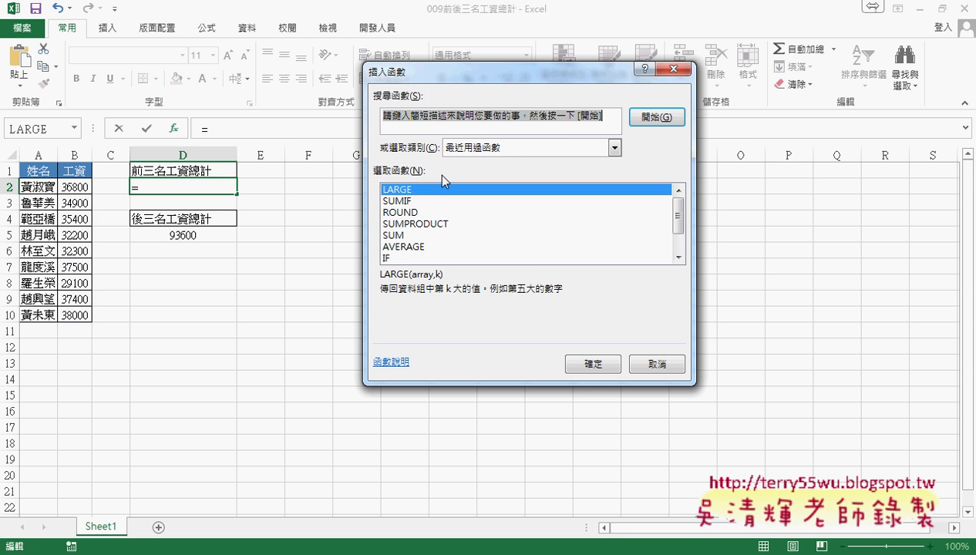
click(408, 201)
click(596, 362)
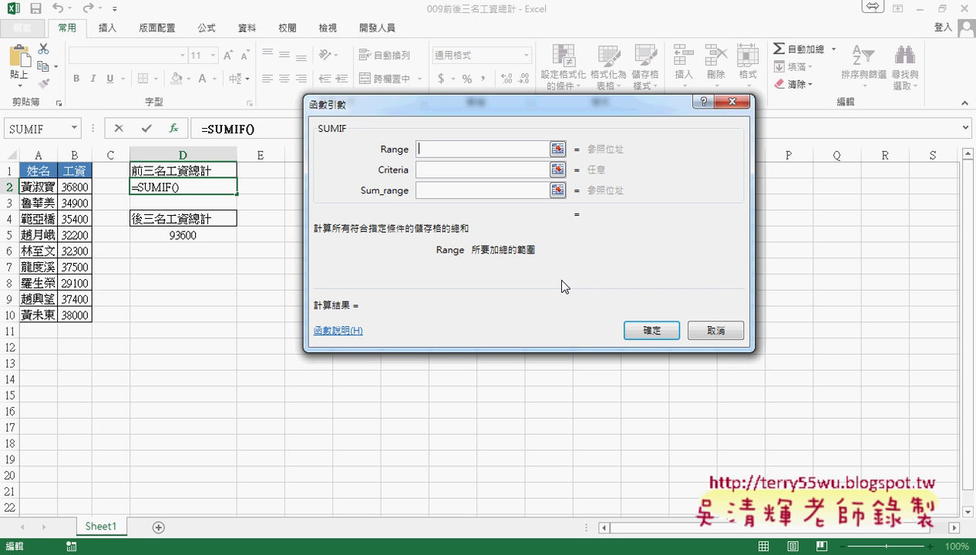
drag(75, 186, 82, 315)
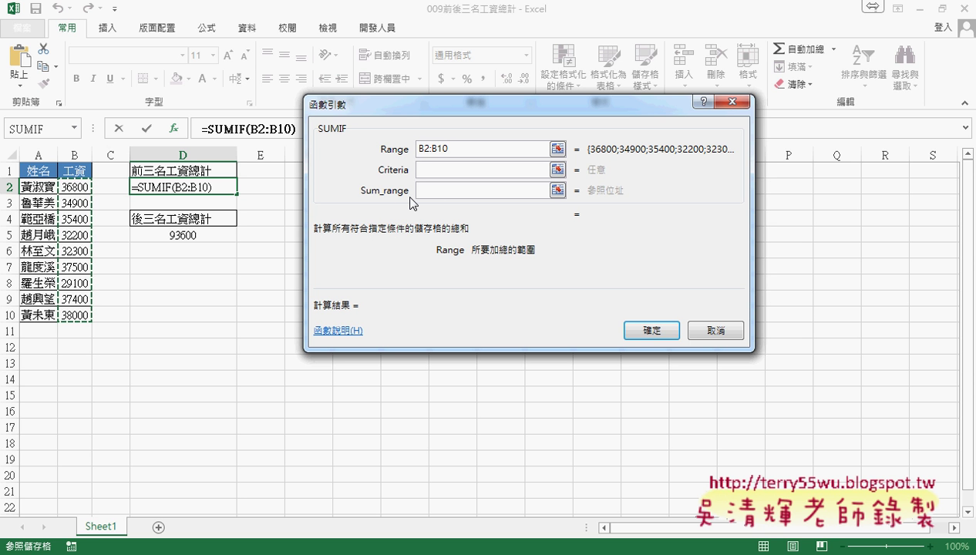
Step: Set the SUMIF criteria to ">="&LARGE(B2:B10,3) so D2 returns 112900
click(422, 170)
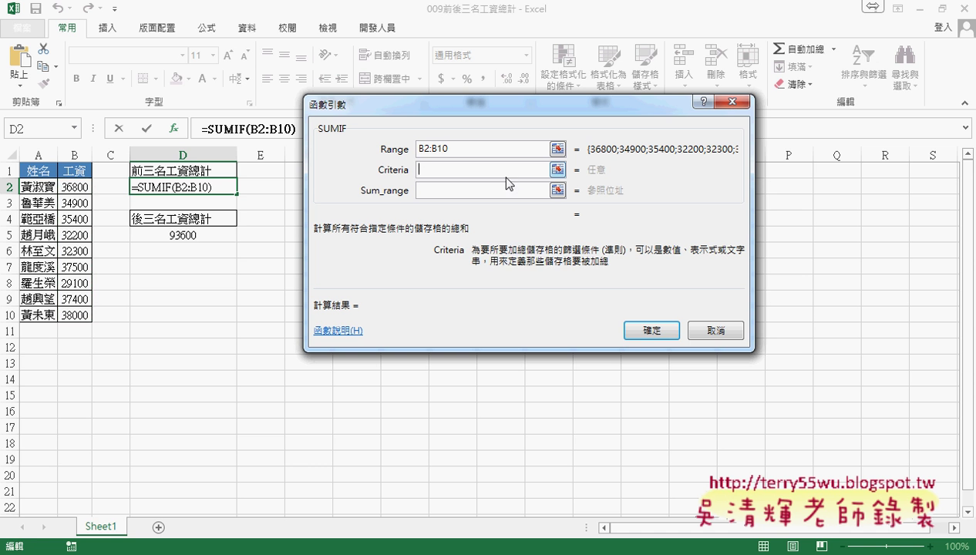
right_click(480, 171)
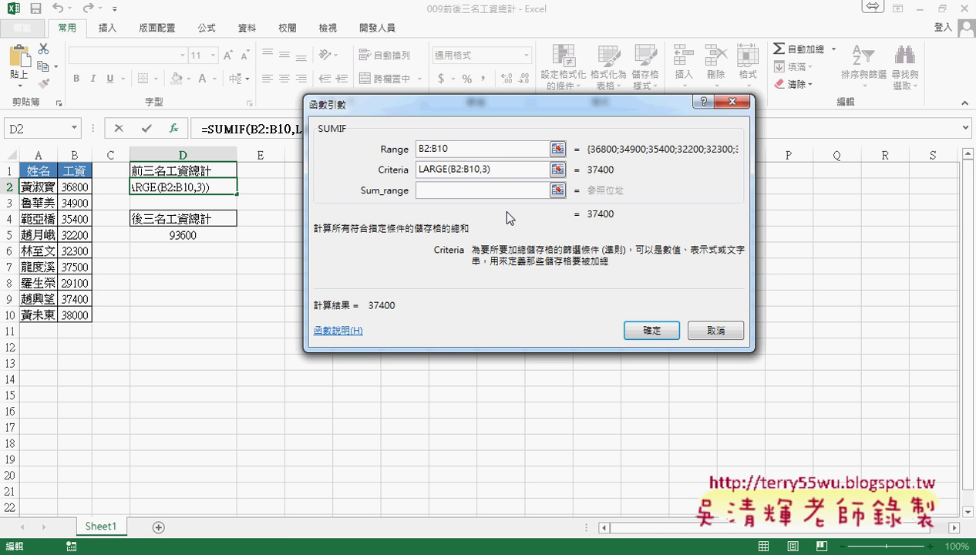
text(>=)
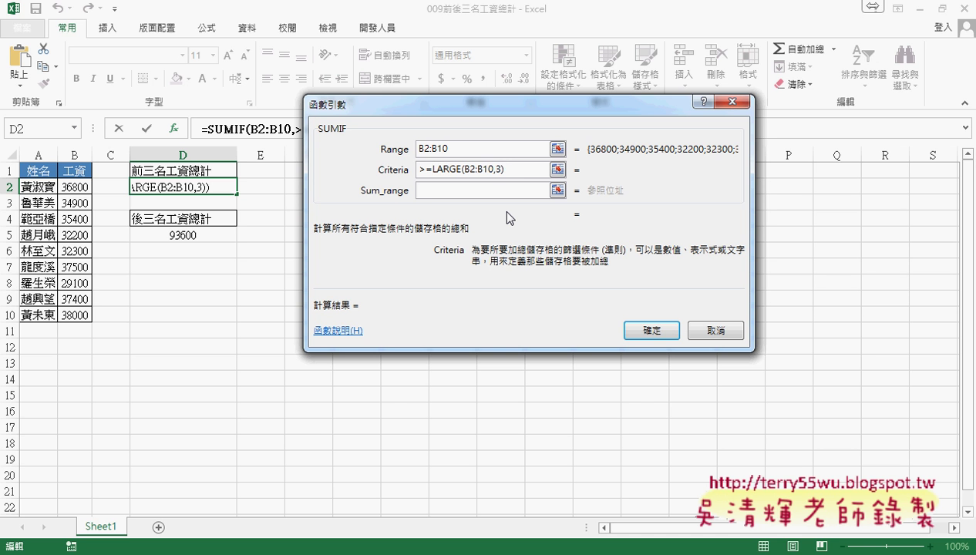
key(Home)
text(")
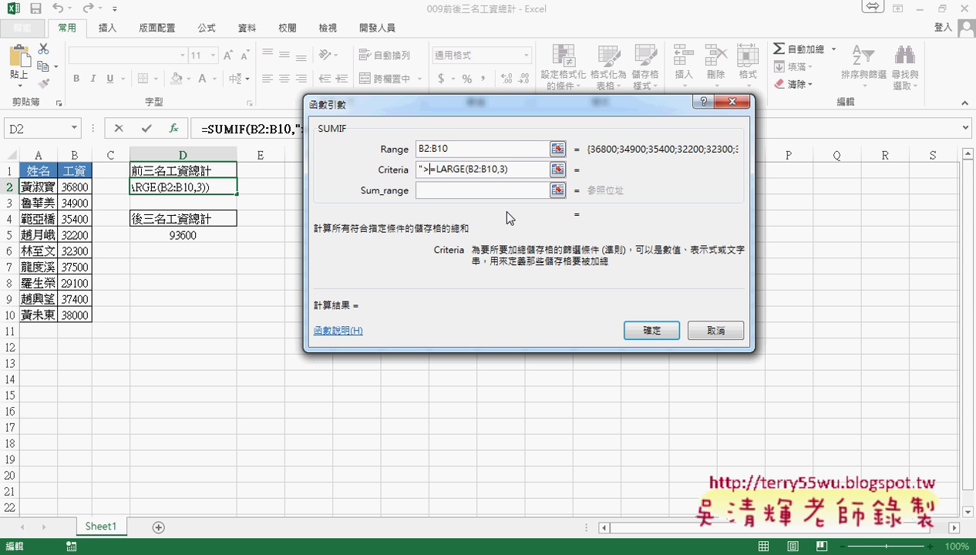
key(Right)
key(Right)
text(")
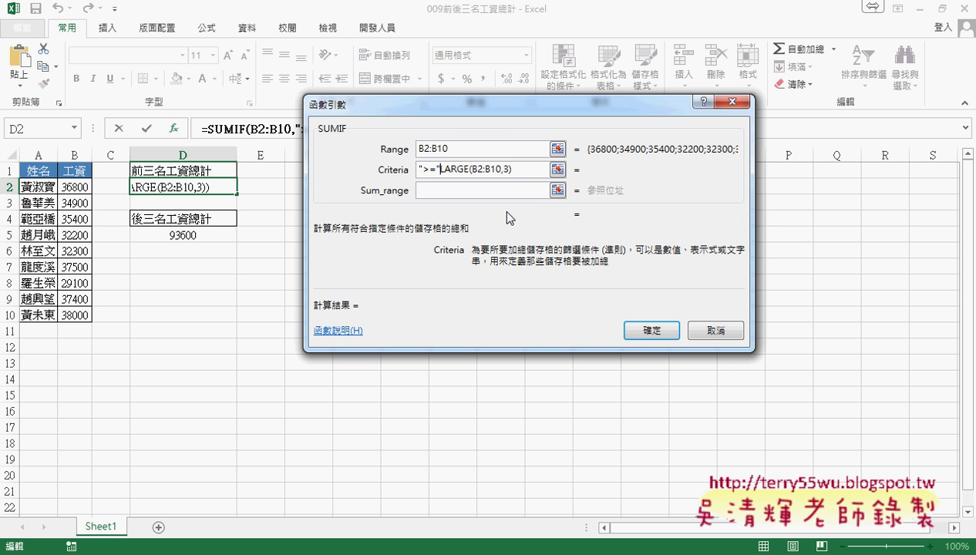
text(&)
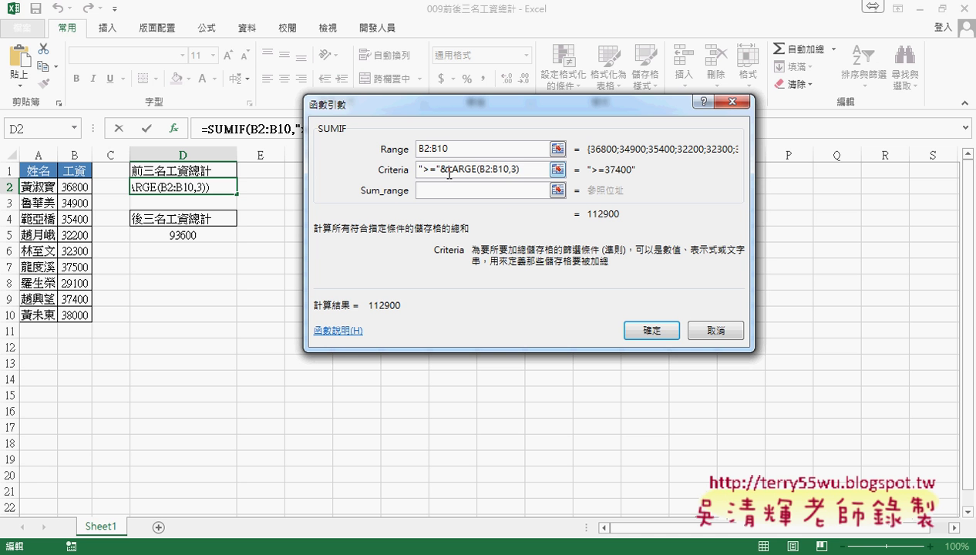
drag(450, 173, 401, 172)
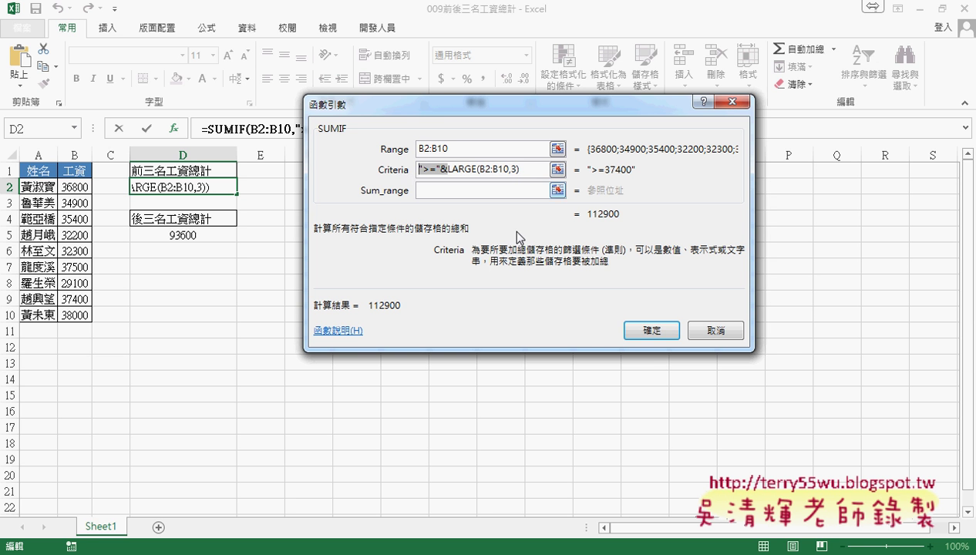
click(650, 332)
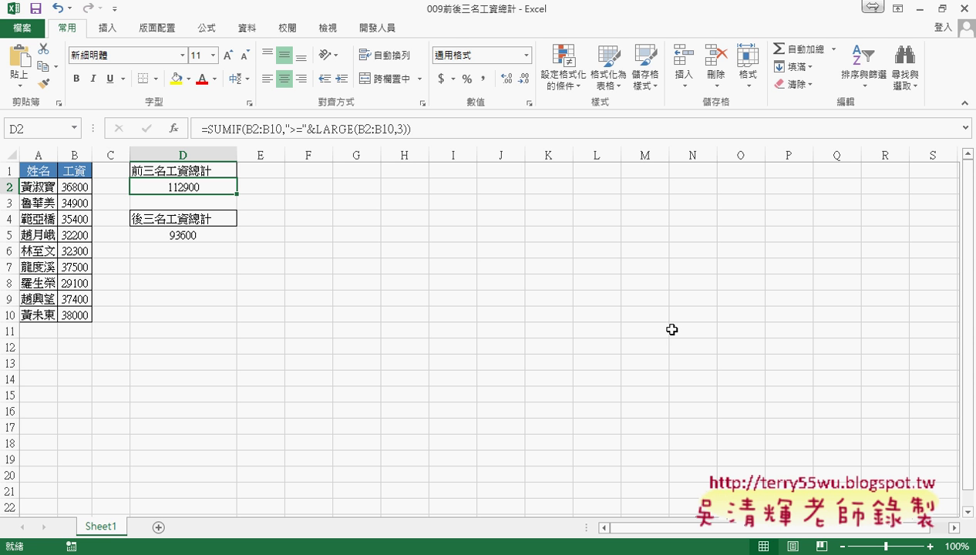
click(204, 236)
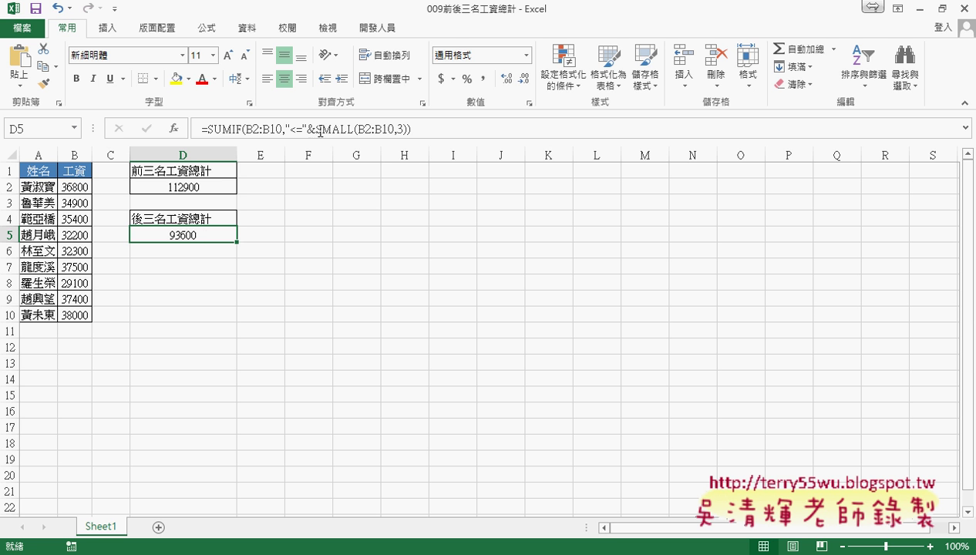
drag(317, 128, 407, 128)
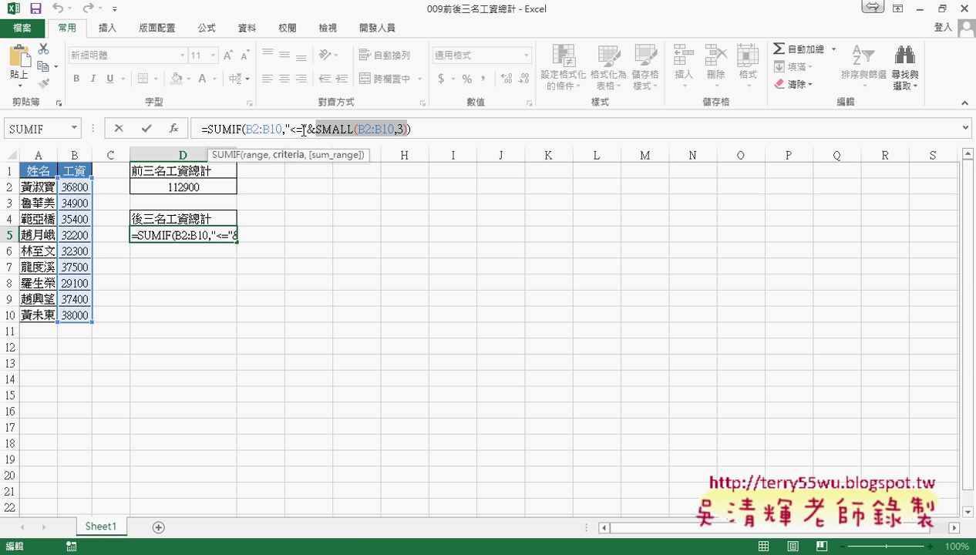
drag(290, 129, 302, 129)
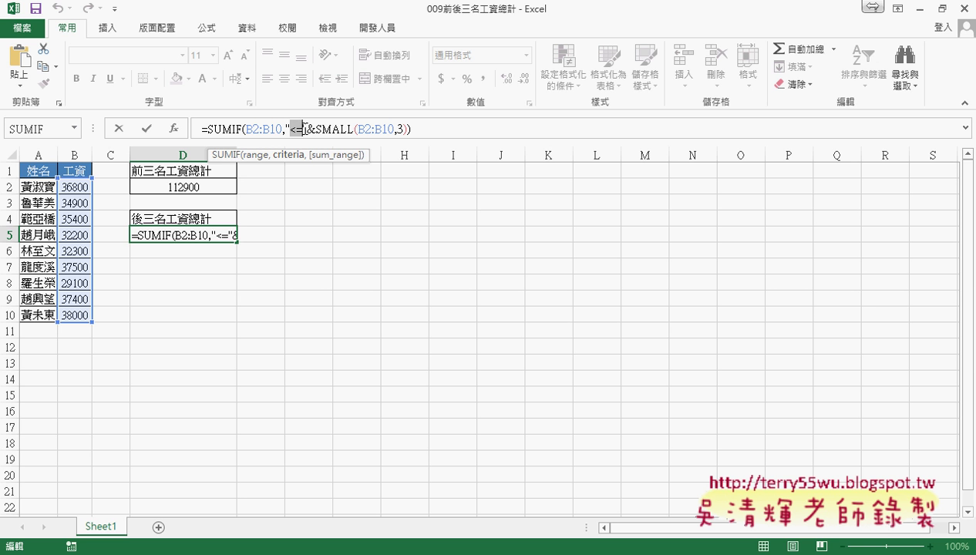
click(146, 130)
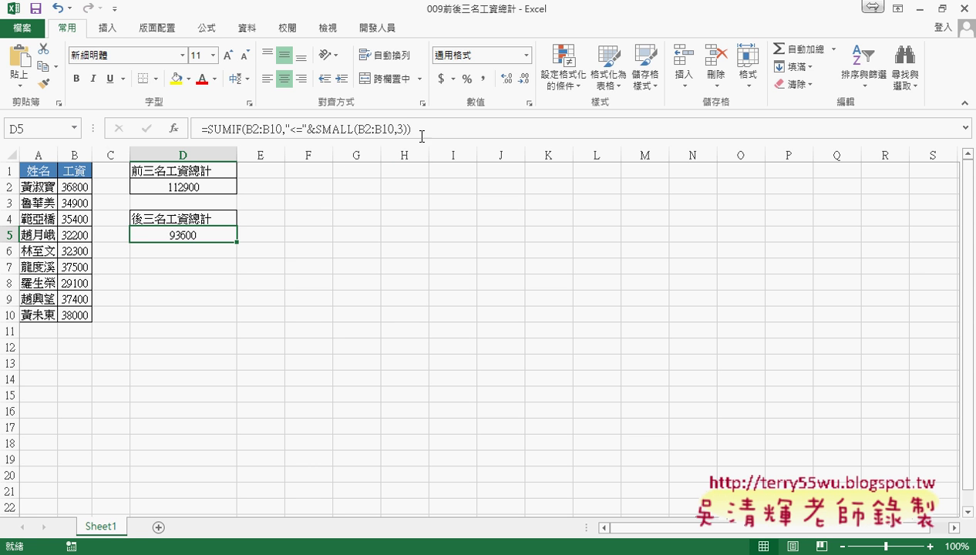
Step: Append +SUMIF(B2:B10,"<="&SMALL(B2:B10,3)), copied from D5, to D2's formula
drag(413, 129, 207, 129)
right_click(248, 133)
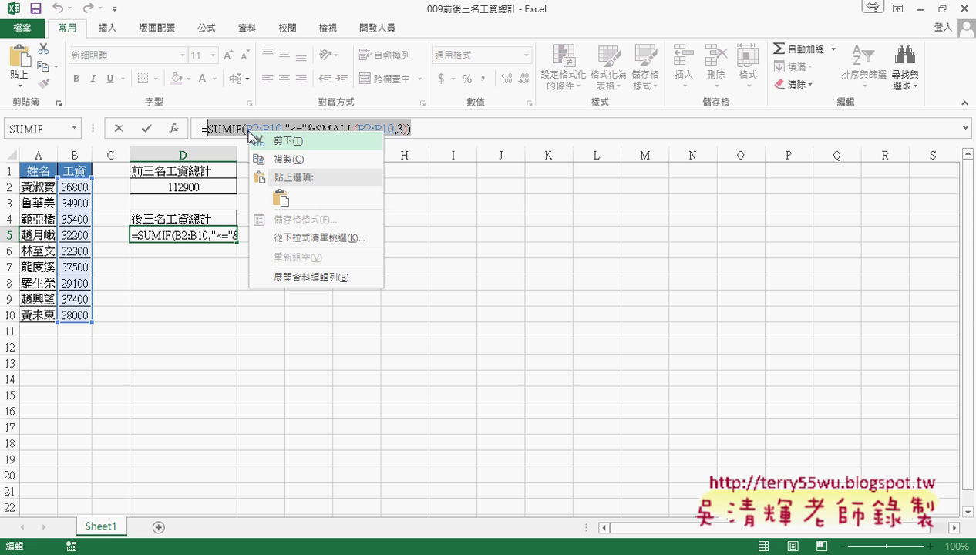
click(281, 160)
click(123, 129)
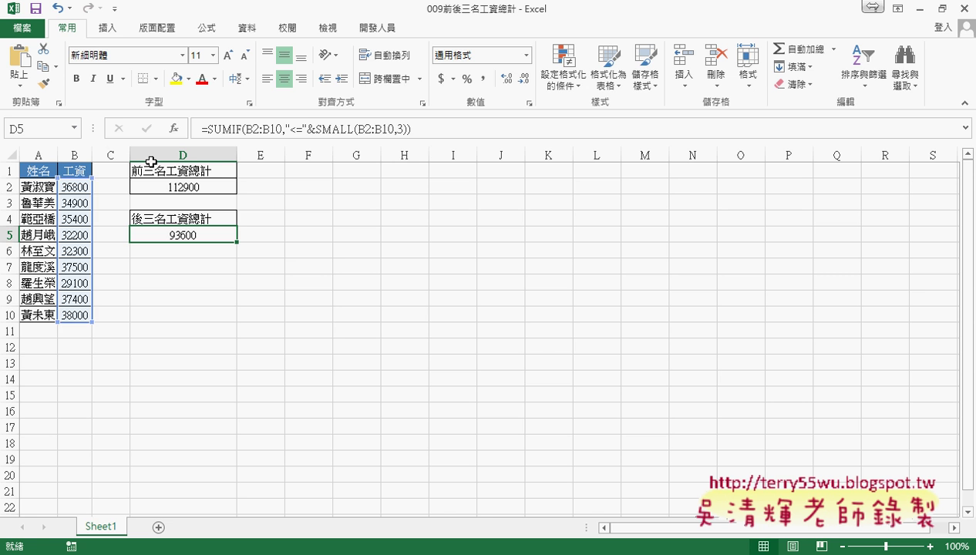
click(193, 187)
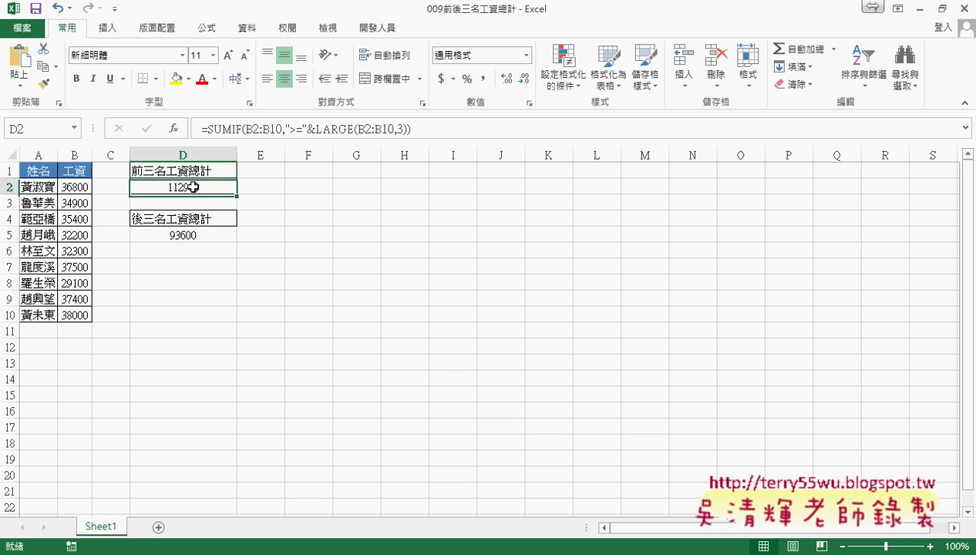
click(432, 129)
text(+)
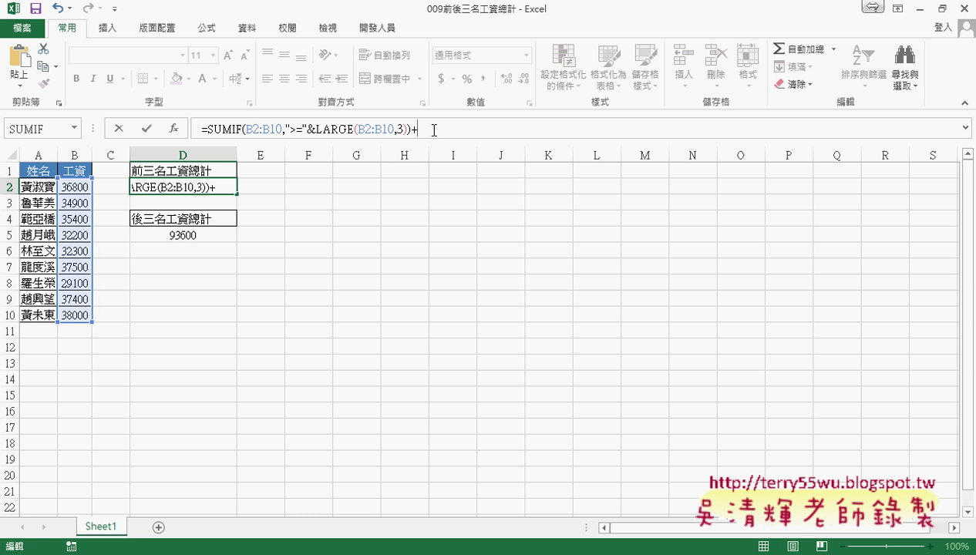
key(ctrl+v)
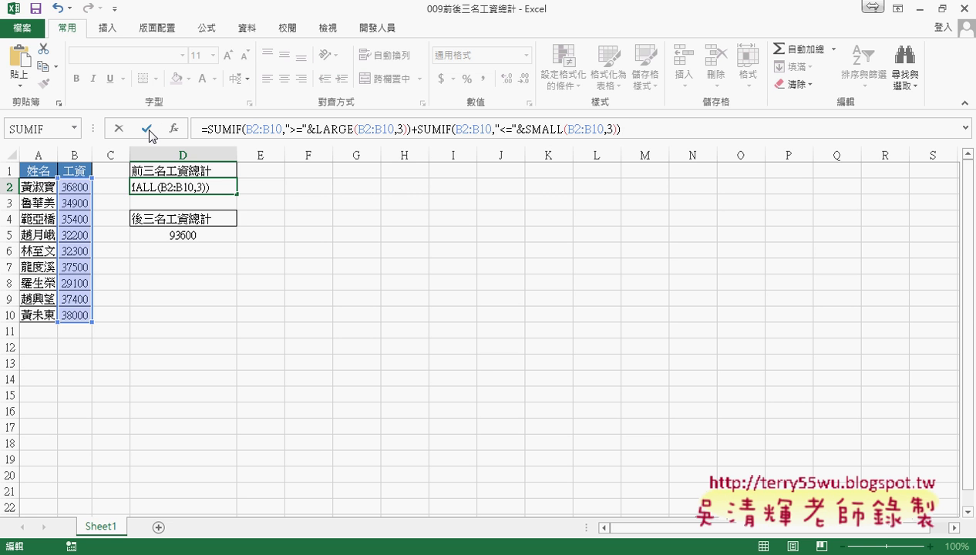
click(148, 129)
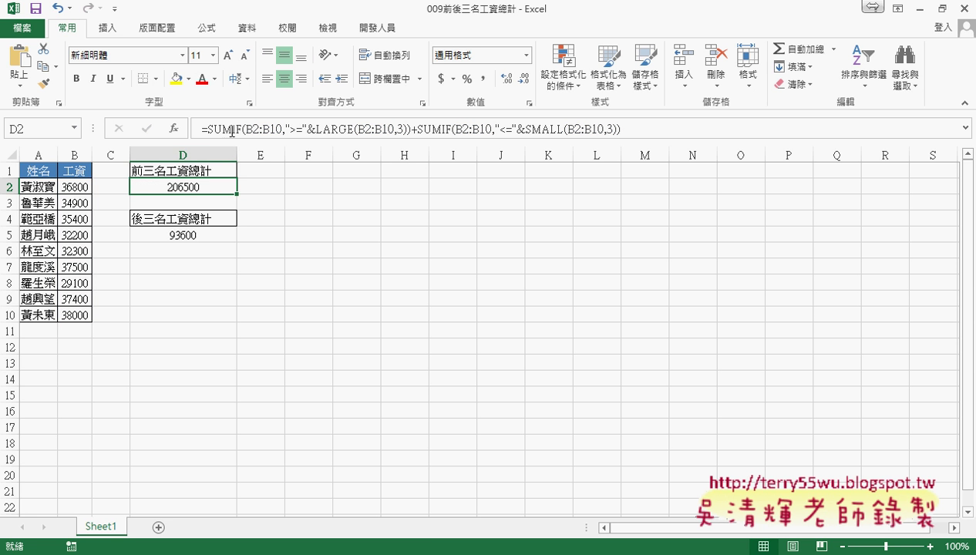
Step: Highlight the SUMIF, LARGE and SMALL parts of D2's formula and confirm the 206500 total
drag(207, 129, 649, 130)
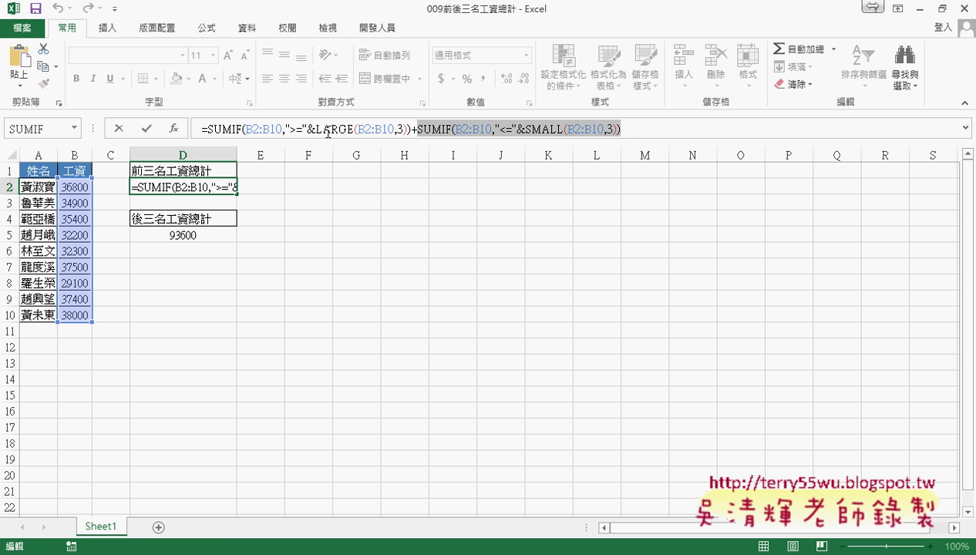
drag(315, 130, 353, 129)
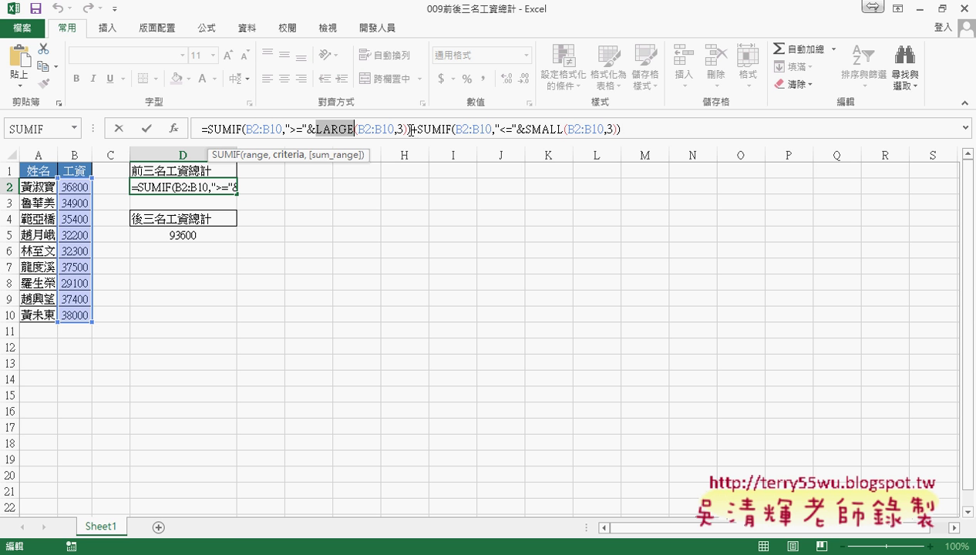
drag(525, 130, 564, 128)
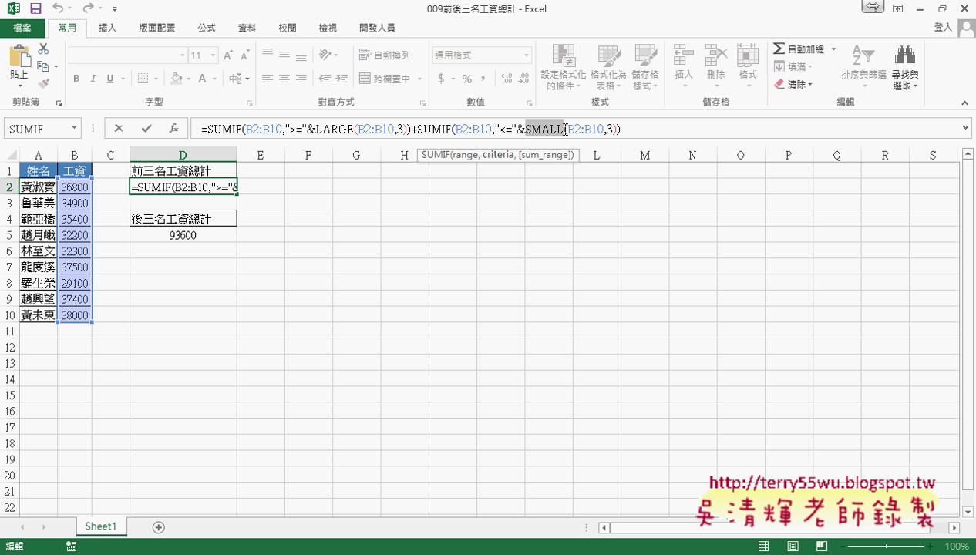
key(ctrl+Return)
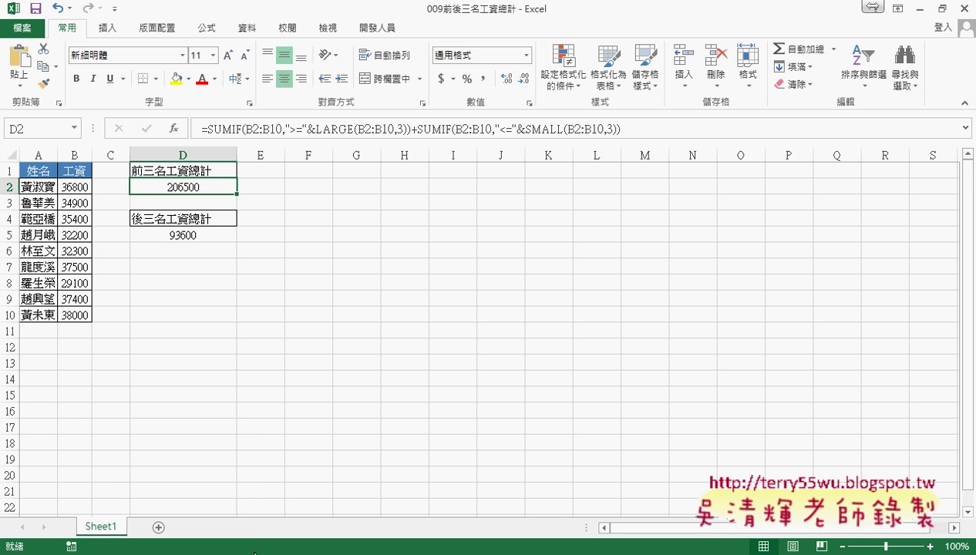
mouse_move(162, 554)
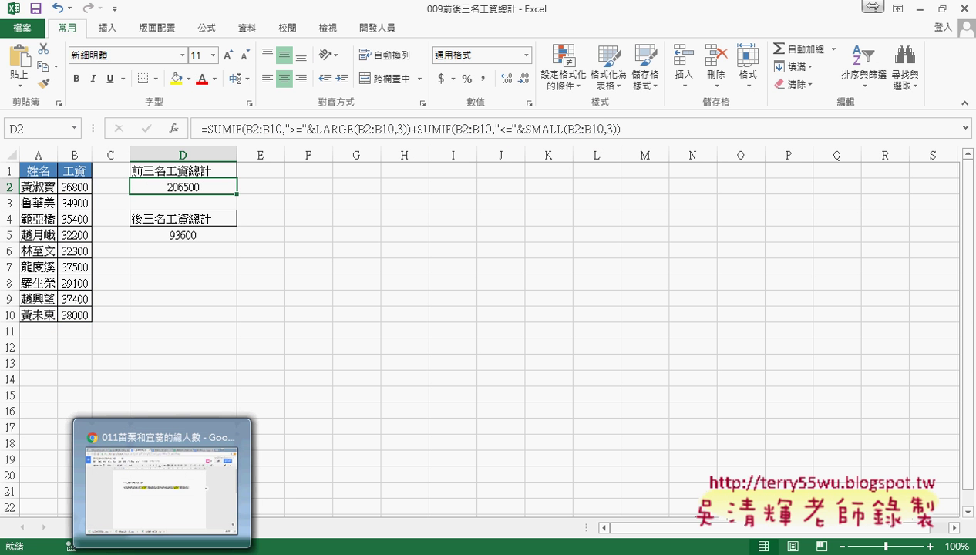
Step: Switch to the 011苗栗和宜蘭的總人數 workbook from the taskbar
mouse_move(347, 554)
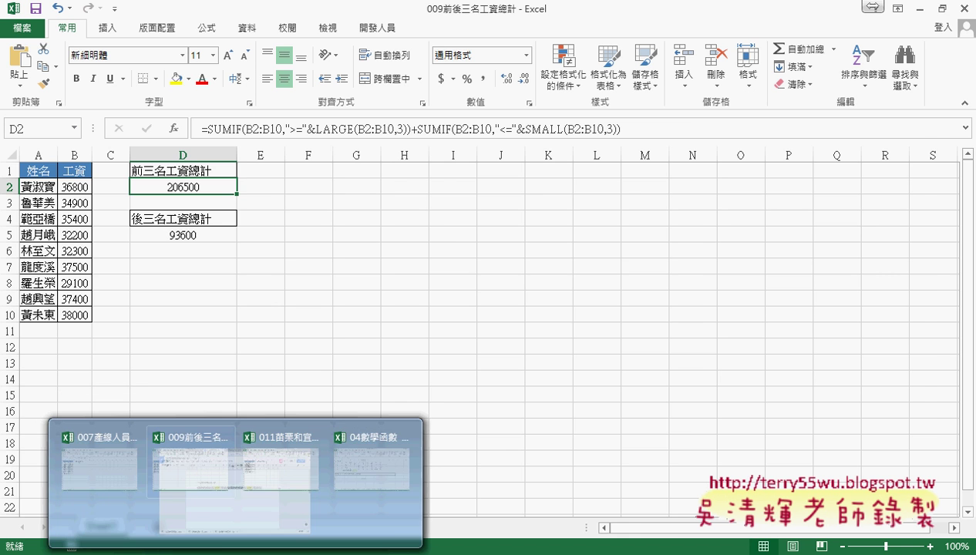
mouse_move(555, 499)
click(435, 487)
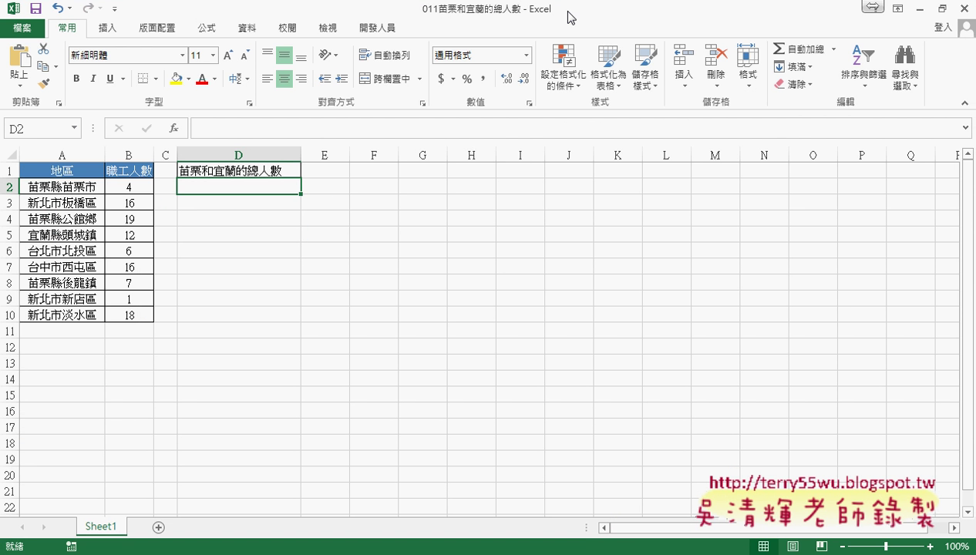
click(466, 248)
Step: Highlight total cell D2, region names A2:A10 and worker counts B2:B10
click(269, 189)
drag(62, 189, 64, 314)
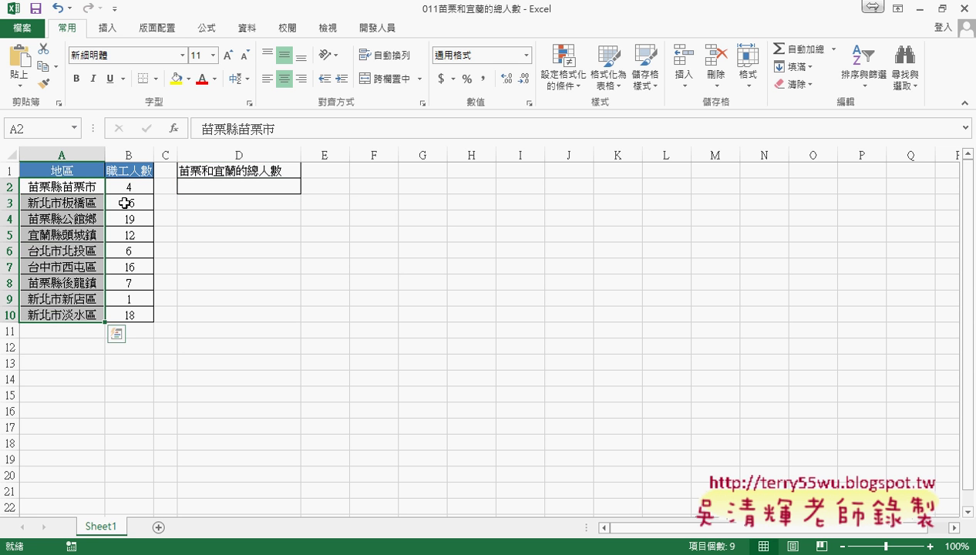
drag(134, 183, 135, 314)
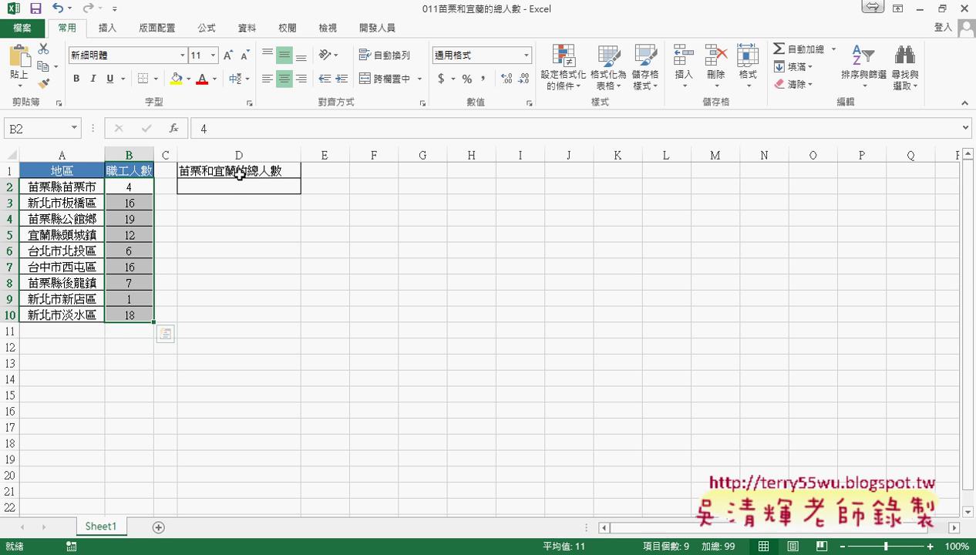
click(40, 187)
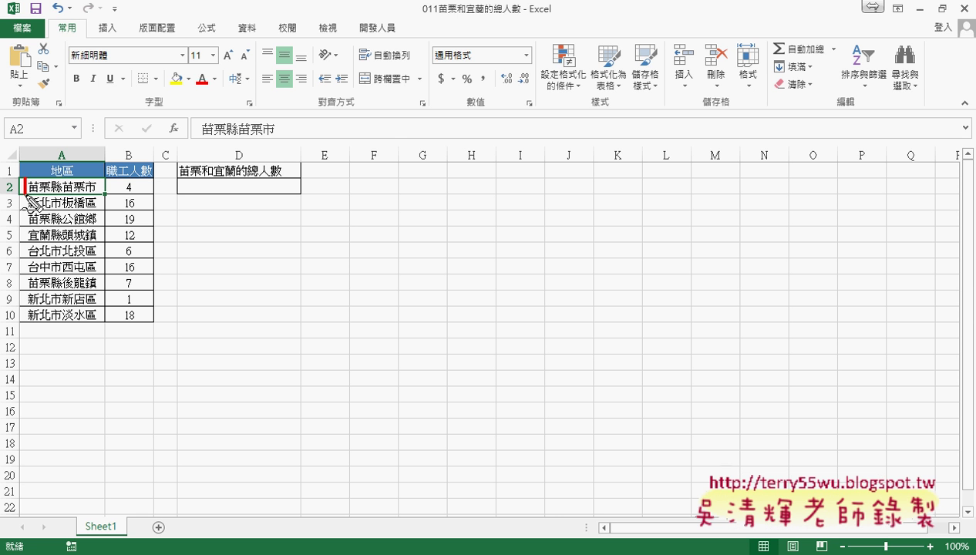
mouse_move(52, 177)
mouse_down()
mouse_move(25, 230)
mouse_move(50, 226)
mouse_up()
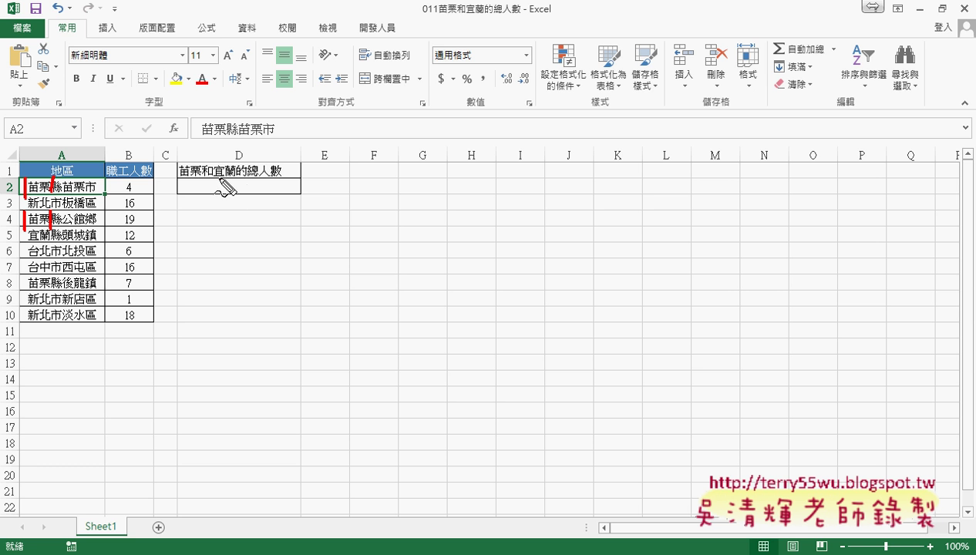
mouse_move(219, 178)
mouse_down()
mouse_move(236, 177)
mouse_move(197, 178)
mouse_up()
mouse_move(215, 189)
mouse_down()
mouse_move(236, 188)
mouse_move(224, 200)
mouse_up()
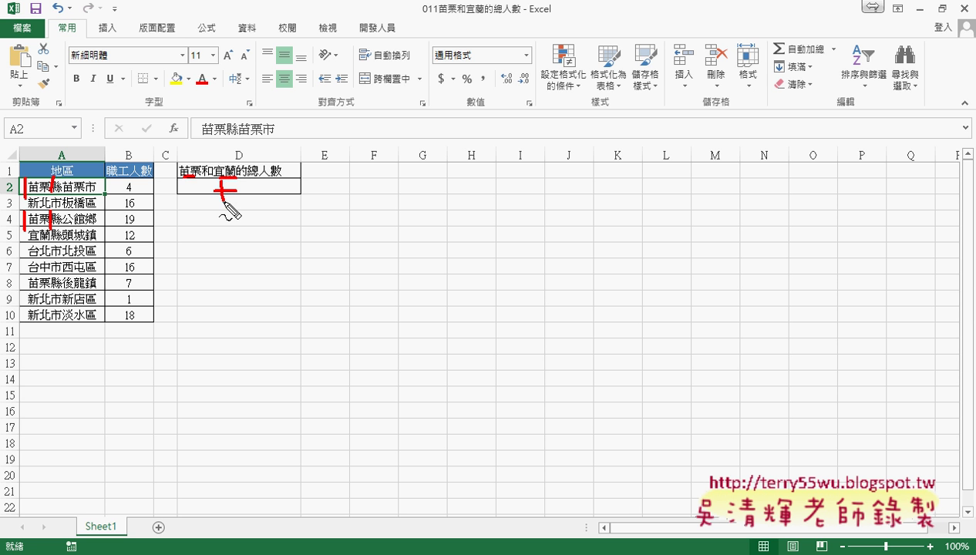
key(Escape)
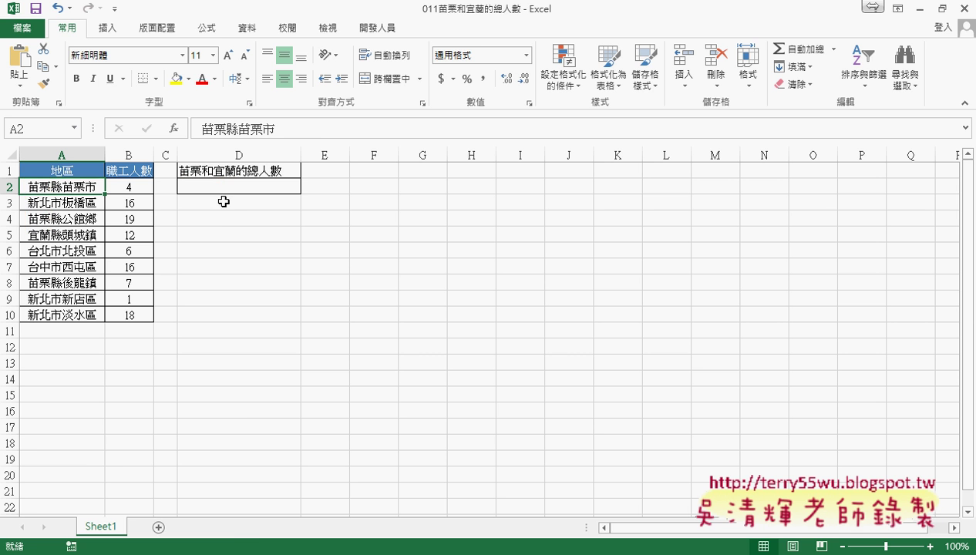
mouse_move(161, 551)
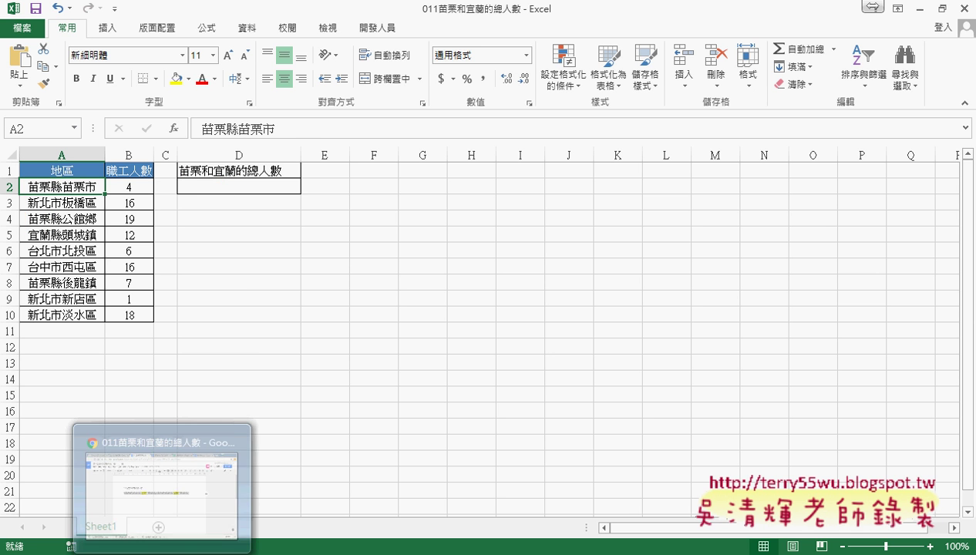
Step: Bring the Google Docs document forward and deselect the wildcard SUMIF formula text
click(185, 497)
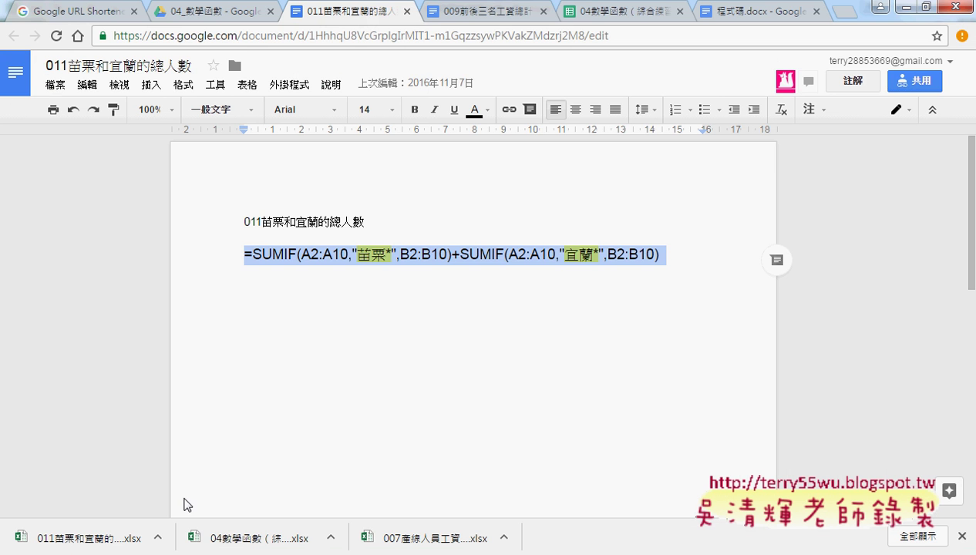
click(348, 297)
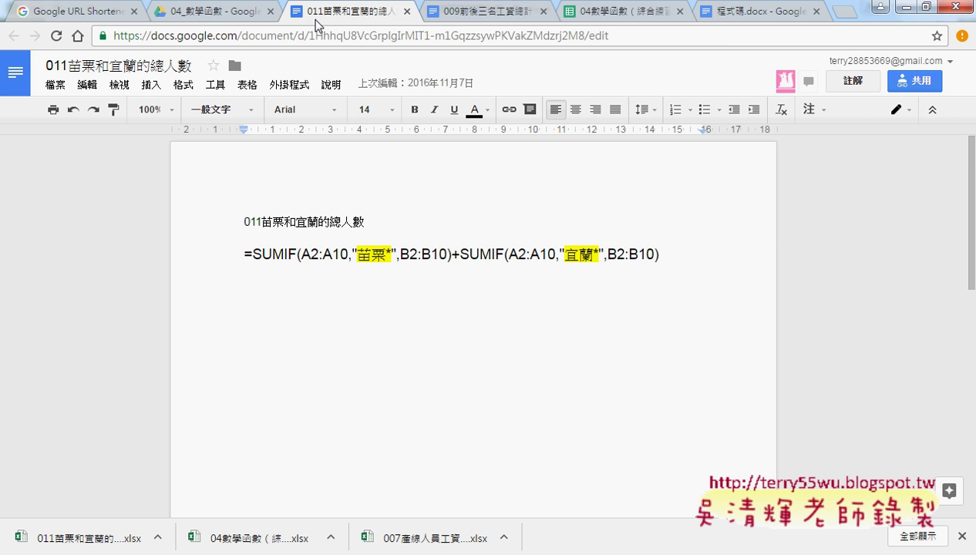
Step: Close the 011 and 009 document tabs in Chrome
click(407, 12)
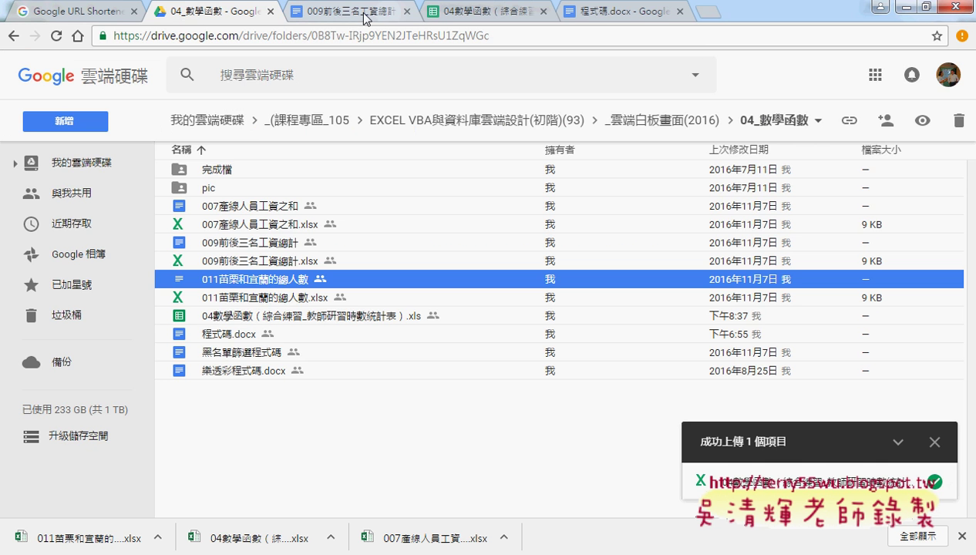
click(362, 12)
click(407, 11)
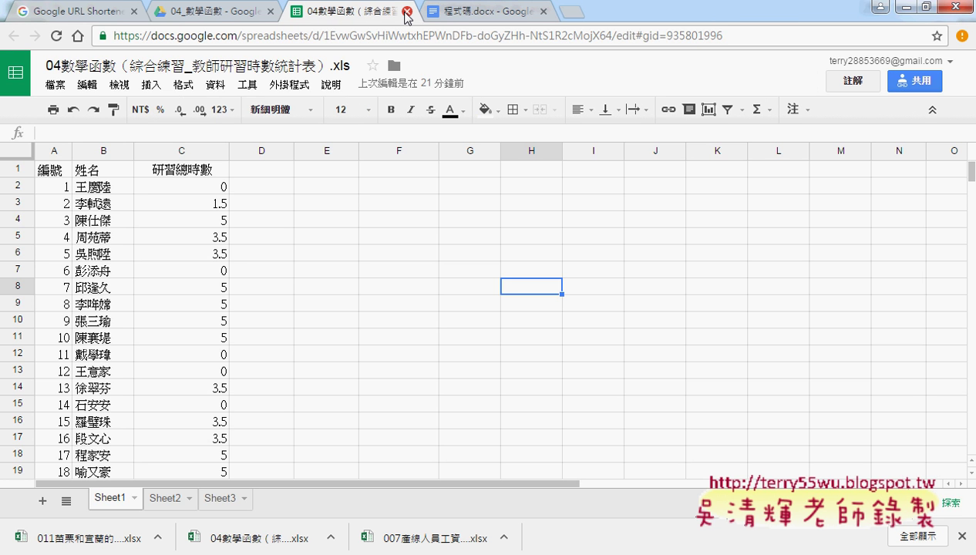